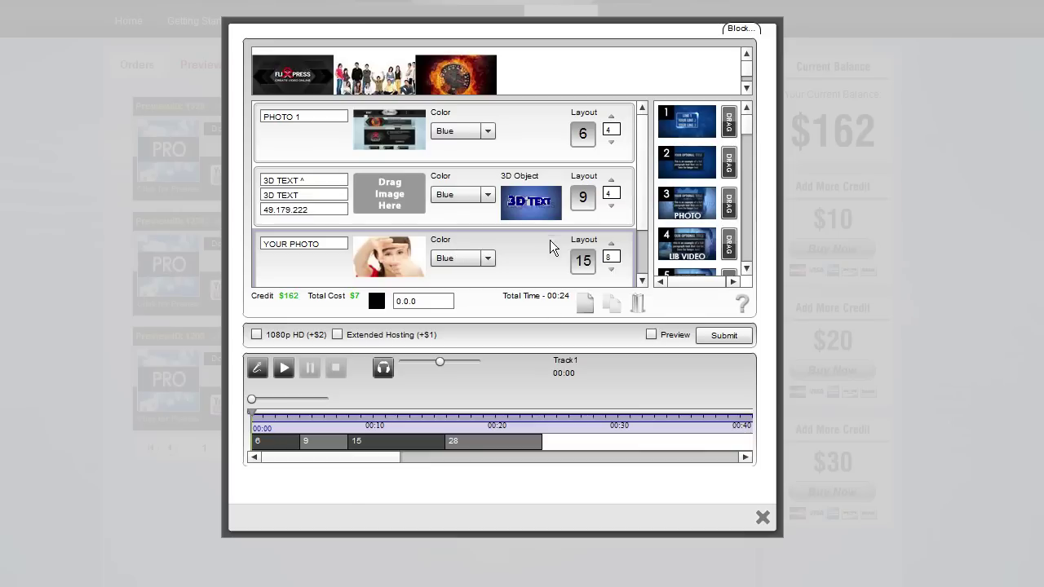
Step: Drag the scene rows into place, giving a four-scene layout (6, 9, 15, 28) of 24 seconds at $7
{"action": "left_click_drag", "start_coordinate": [642, 177], "coordinate": [644, 153]}
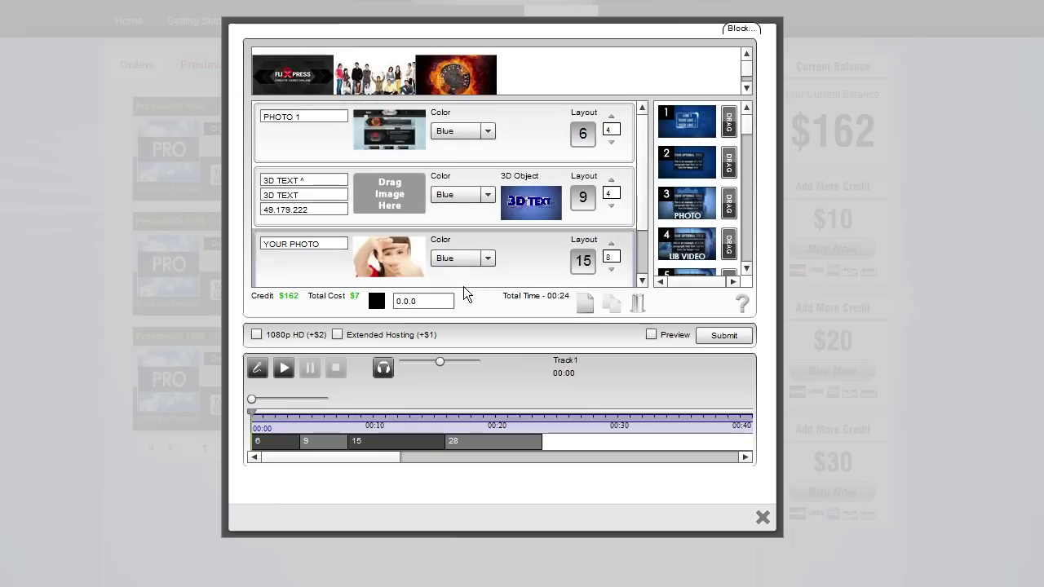
{"action": "left_click_drag", "start_coordinate": [639, 196], "coordinate": [641, 136]}
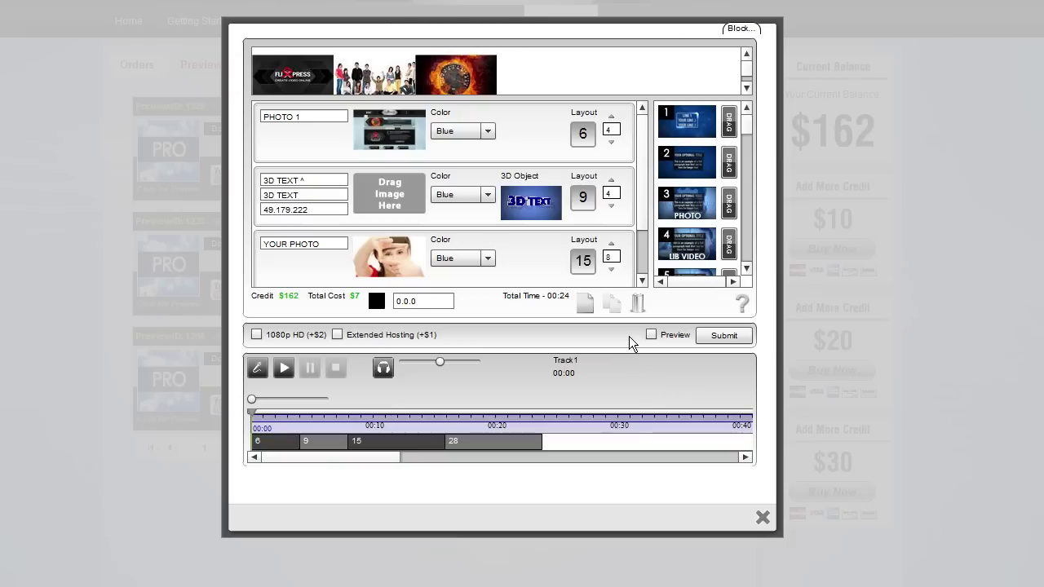
{"action": "mouse_move", "coordinate": [646, 197]}
{"action": "left_mouse_down"}
{"action": "mouse_move", "coordinate": [644, 218]}
{"action": "mouse_move", "coordinate": [643, 196]}
{"action": "left_mouse_up"}
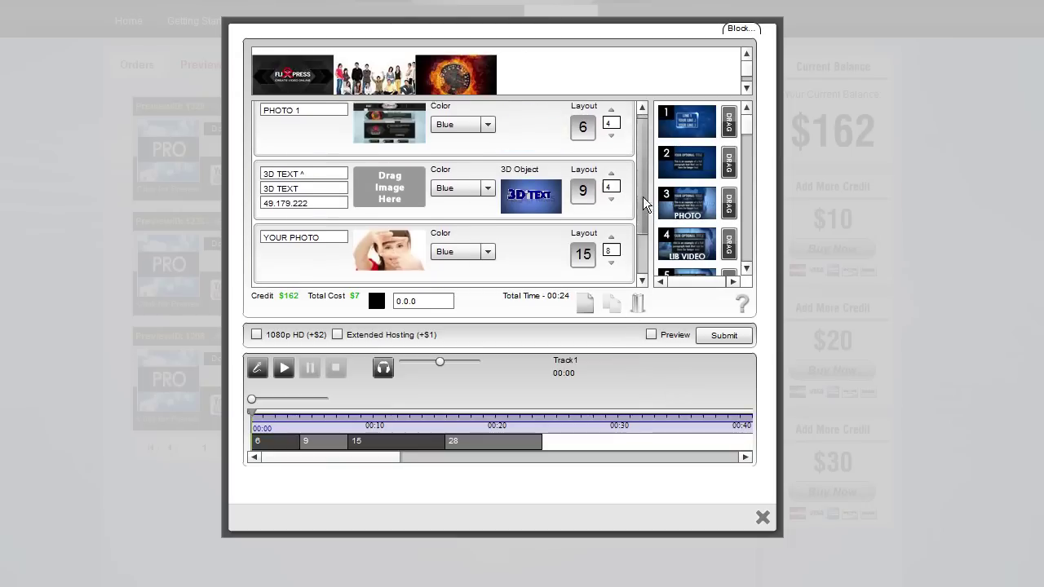
Step: Add 1080p HD and Extended Hosting to the order, bringing the total to $10
{"action": "left_click", "coordinate": [651, 334]}
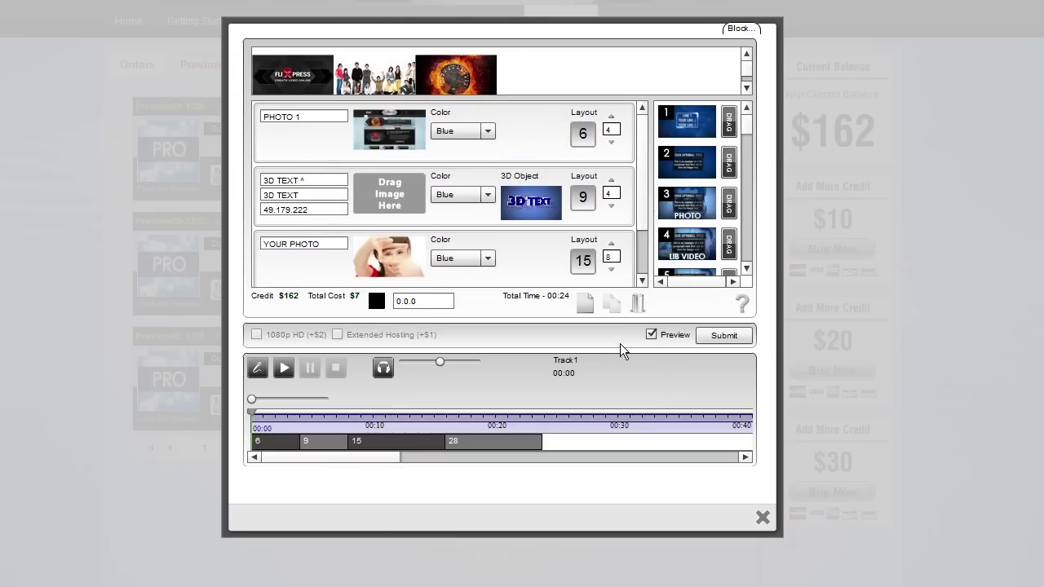
{"action": "left_click", "coordinate": [652, 335]}
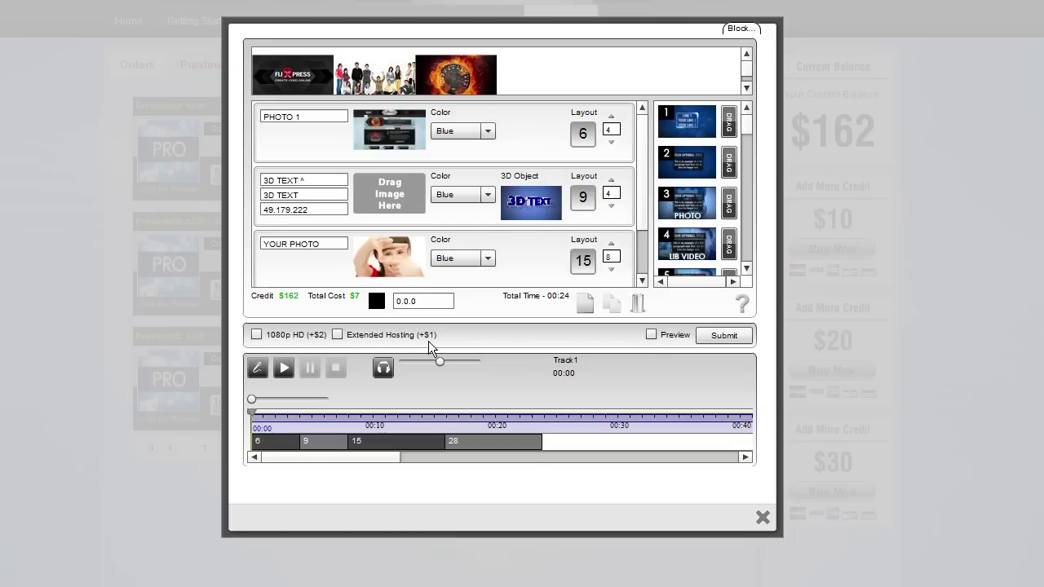
{"action": "left_click", "coordinate": [257, 336]}
{"action": "left_click", "coordinate": [337, 338]}
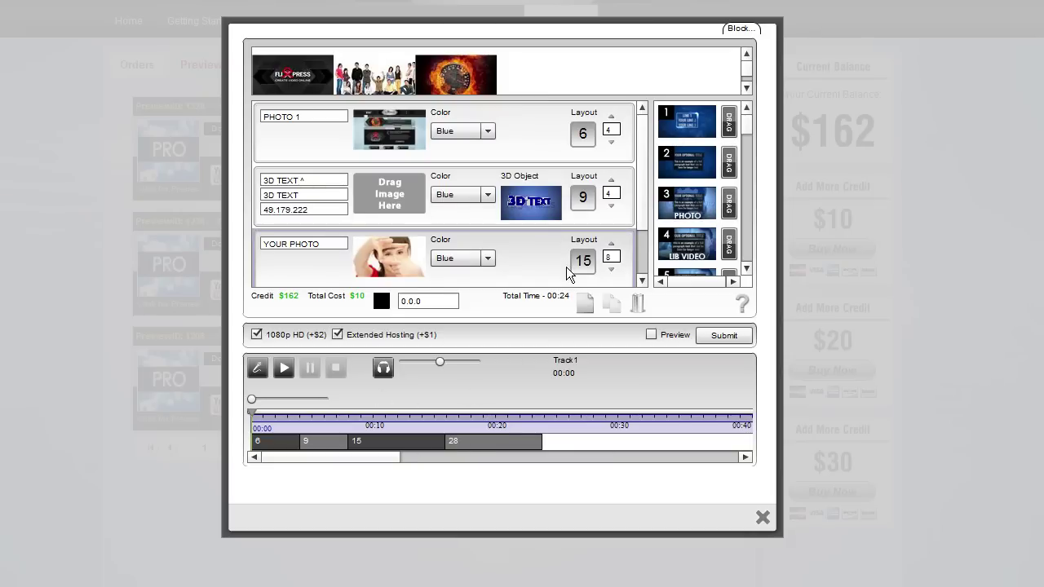
Step: Switch the render back to Preview and submit the video
{"action": "left_click", "coordinate": [643, 185]}
{"action": "left_click", "coordinate": [651, 334]}
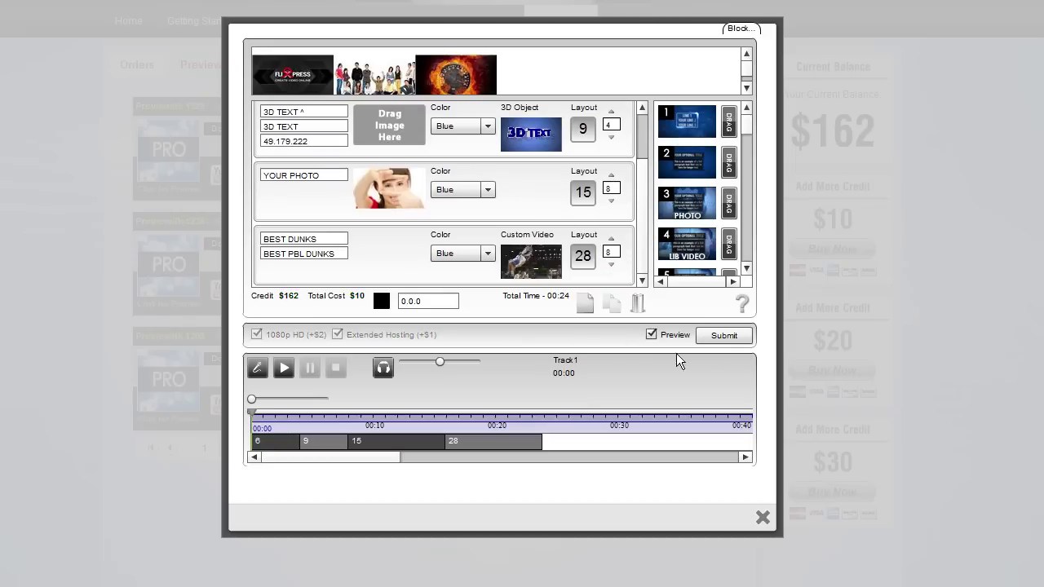
{"action": "left_click", "coordinate": [722, 337]}
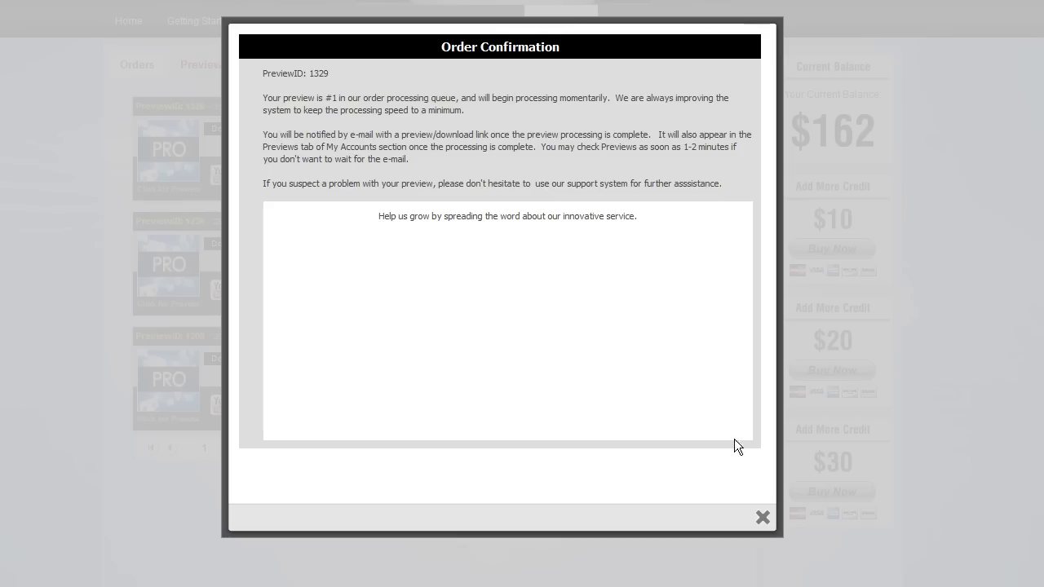
Step: Dismiss the order confirmation and check the Orders and Previews lists for PreviewID 1329
{"action": "left_click", "coordinate": [762, 520]}
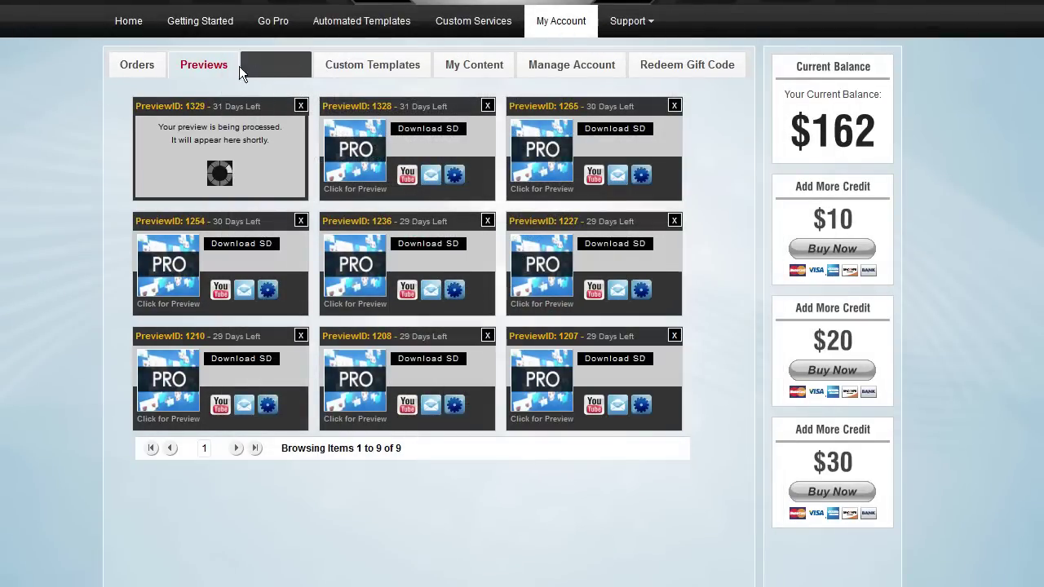
{"action": "left_click", "coordinate": [132, 72]}
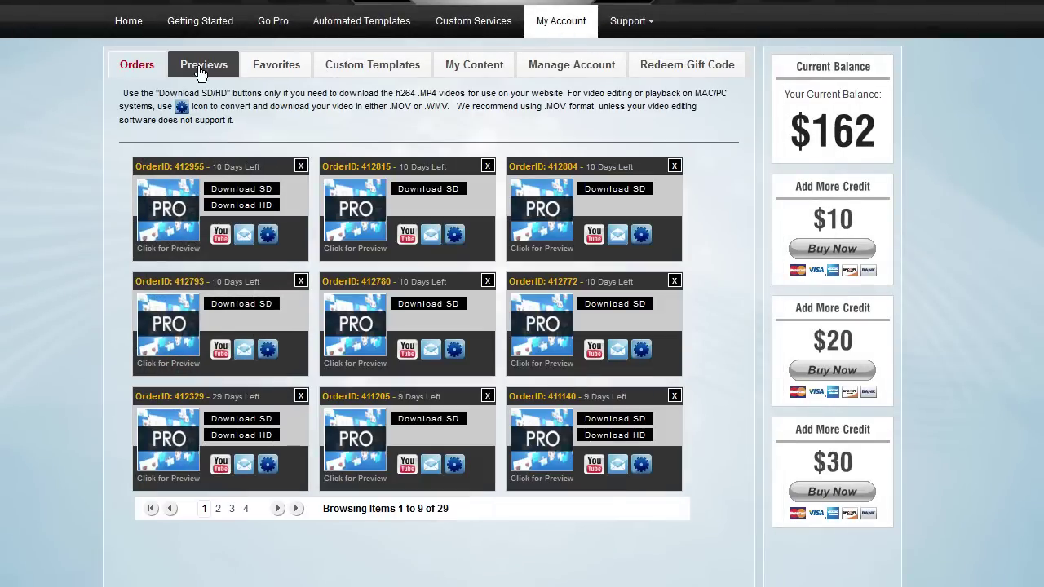
{"action": "left_click", "coordinate": [200, 70]}
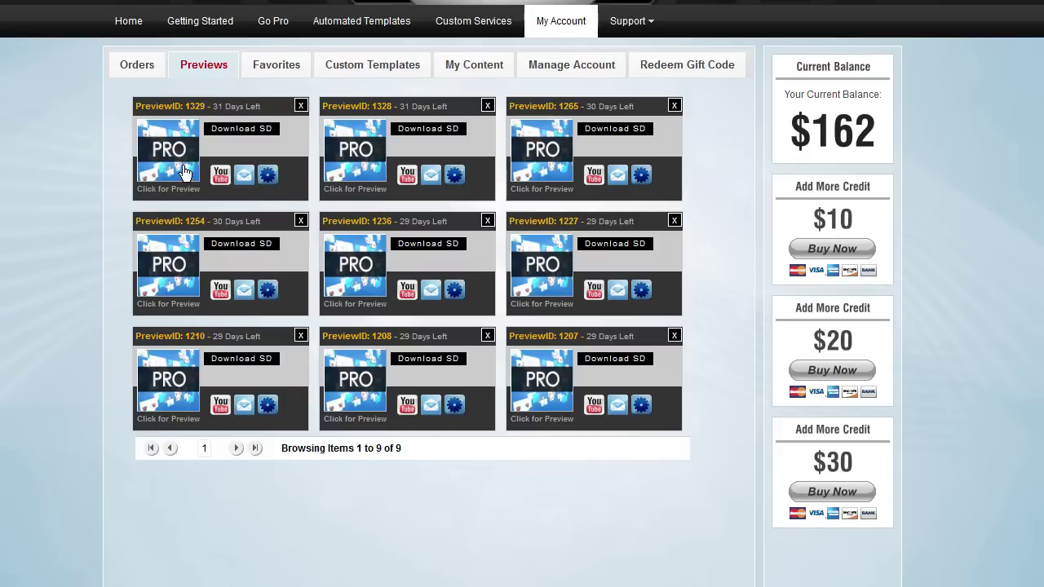
Step: Play PreviewID 1329 up to the BEST DUNKS clip, then reopen the video in the editor
{"action": "left_click", "coordinate": [161, 167]}
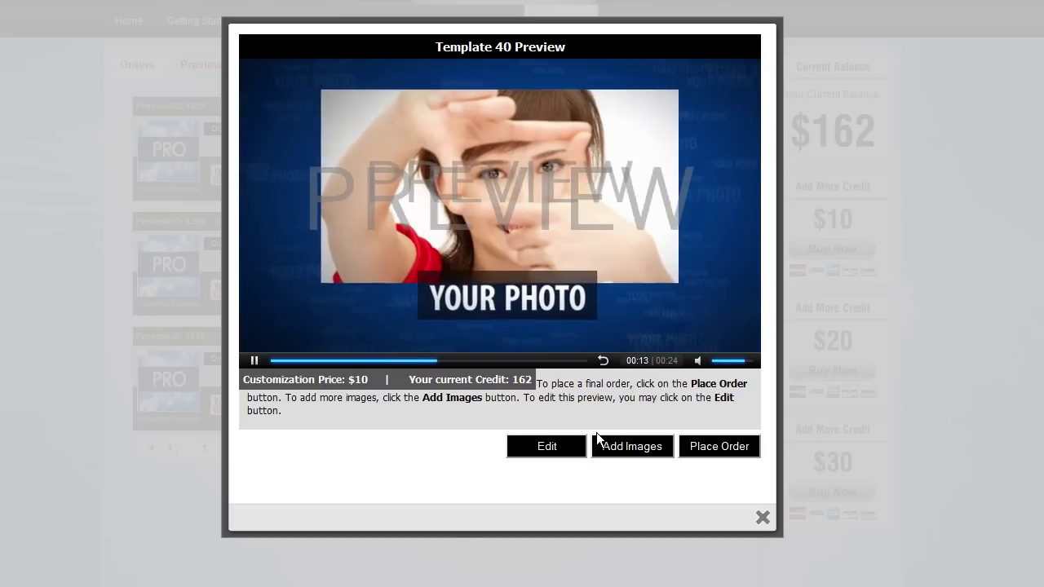
{"action": "left_click", "coordinate": [255, 361]}
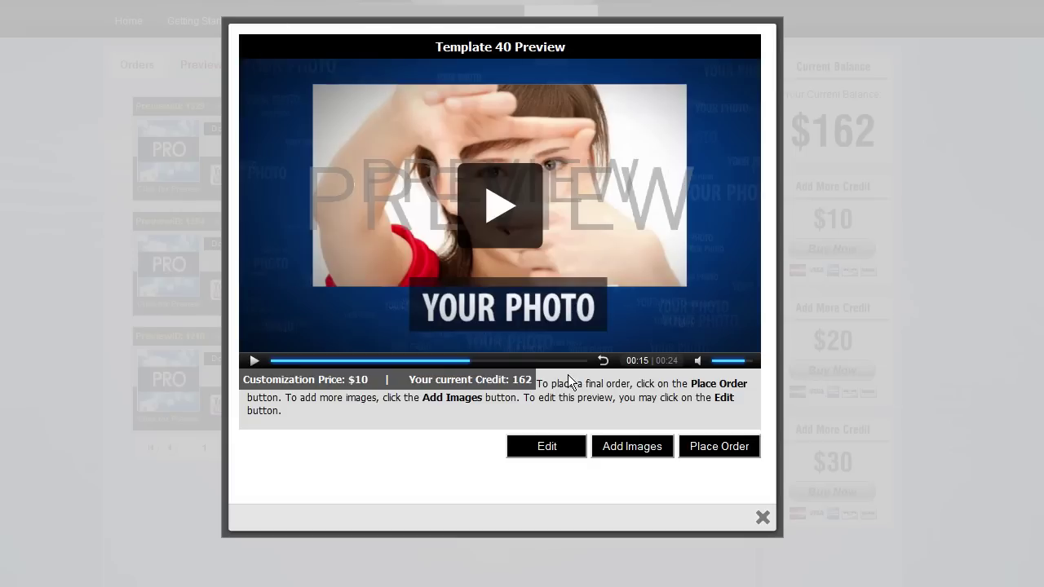
{"action": "left_click", "coordinate": [504, 211]}
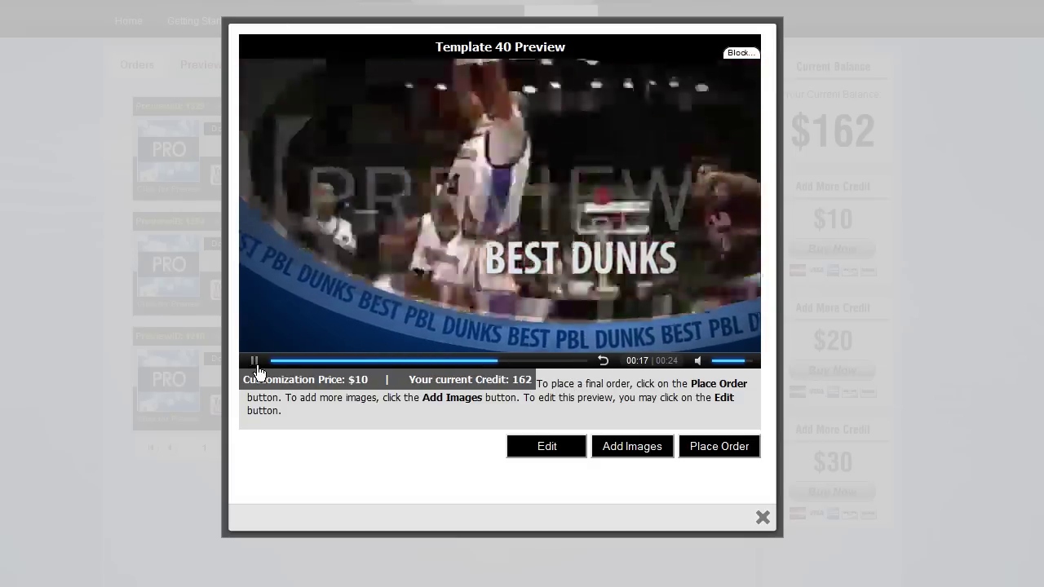
{"action": "left_click", "coordinate": [254, 361]}
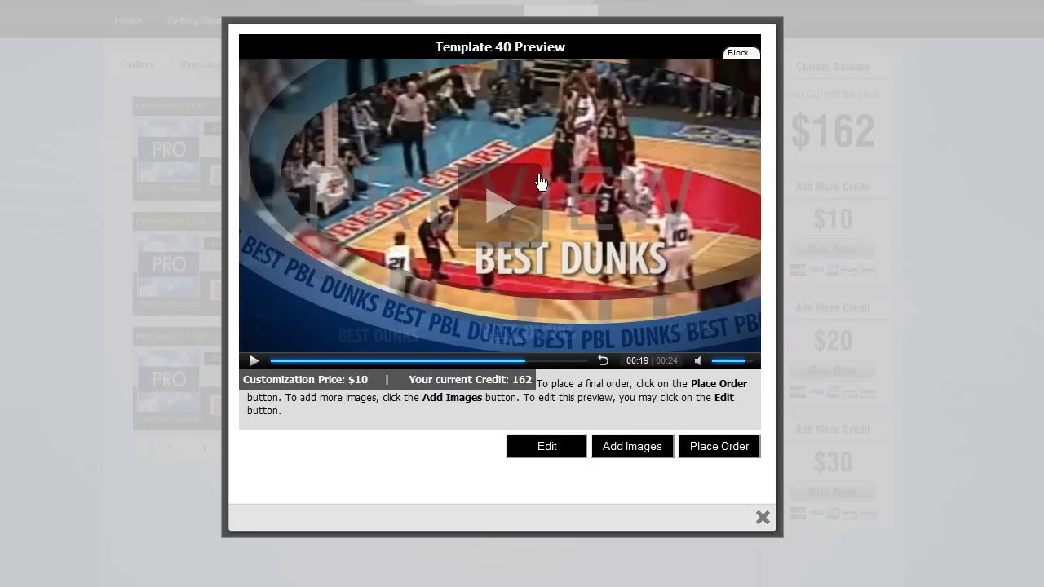
{"action": "left_click", "coordinate": [543, 449]}
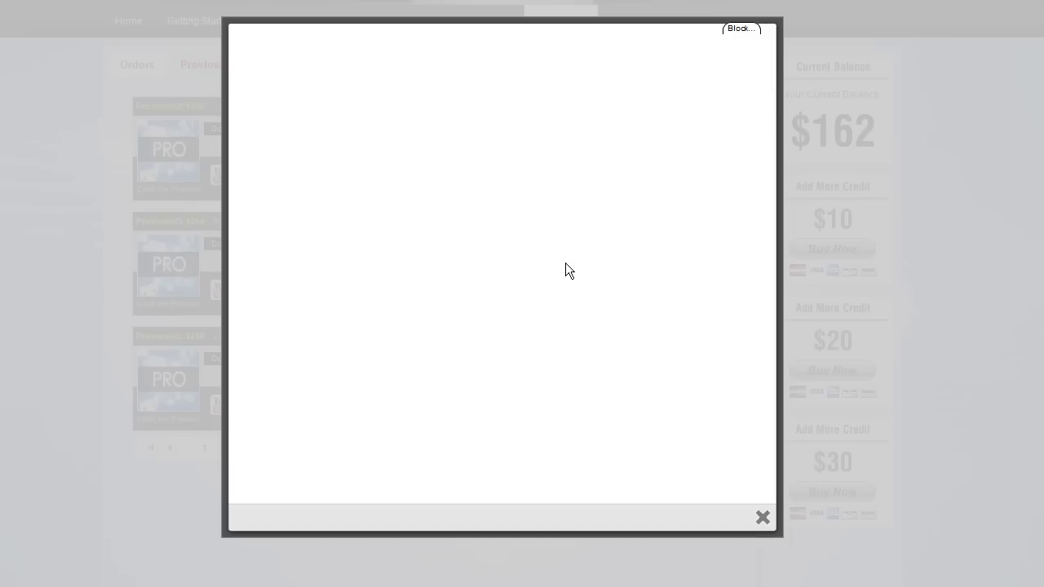
Step: Place the fiery speedometer image in the YOUR PHOTO scene, then reopen the Template 40 preview
{"action": "left_click_drag", "start_coordinate": [646, 151], "coordinate": [642, 125]}
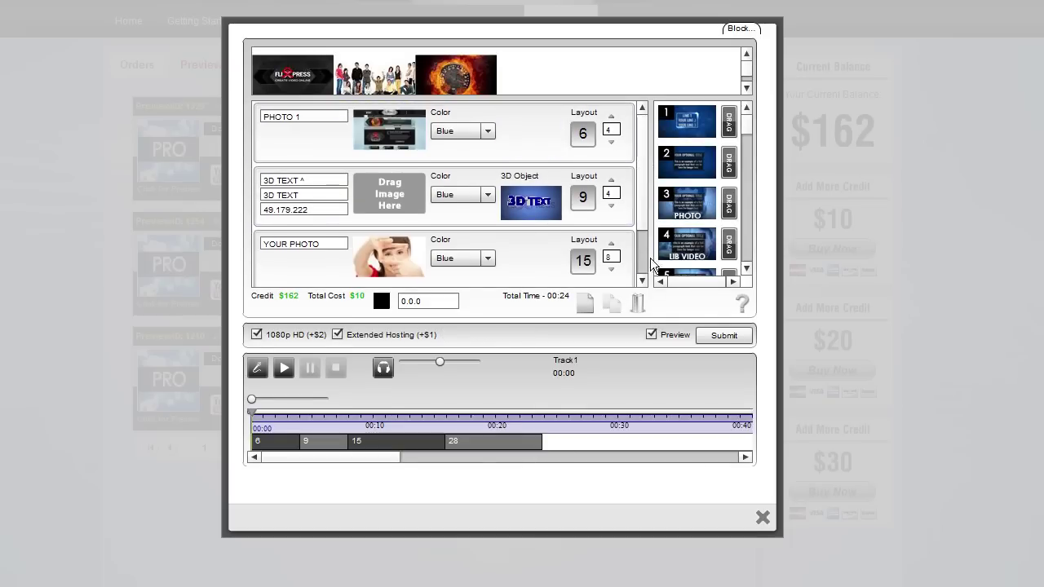
{"action": "left_click_drag", "start_coordinate": [638, 173], "coordinate": [605, 234]}
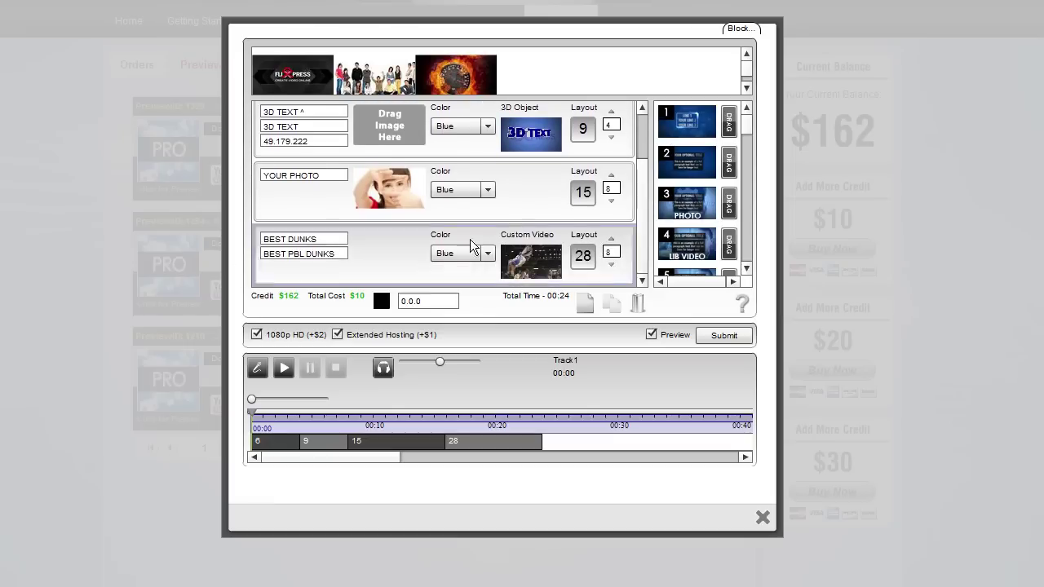
{"action": "left_click", "coordinate": [318, 239]}
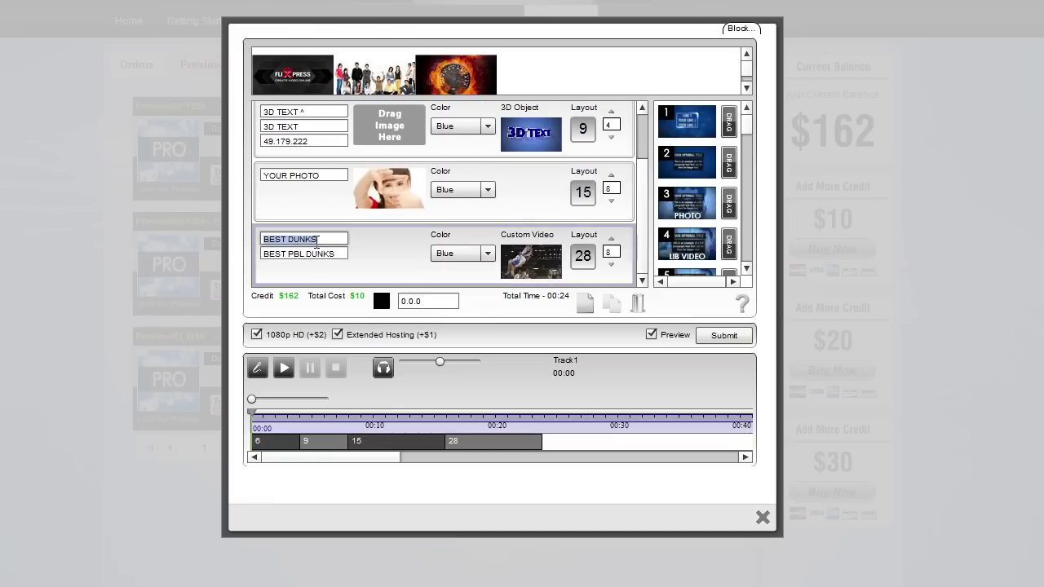
{"action": "left_click_drag", "start_coordinate": [477, 82], "coordinate": [408, 188]}
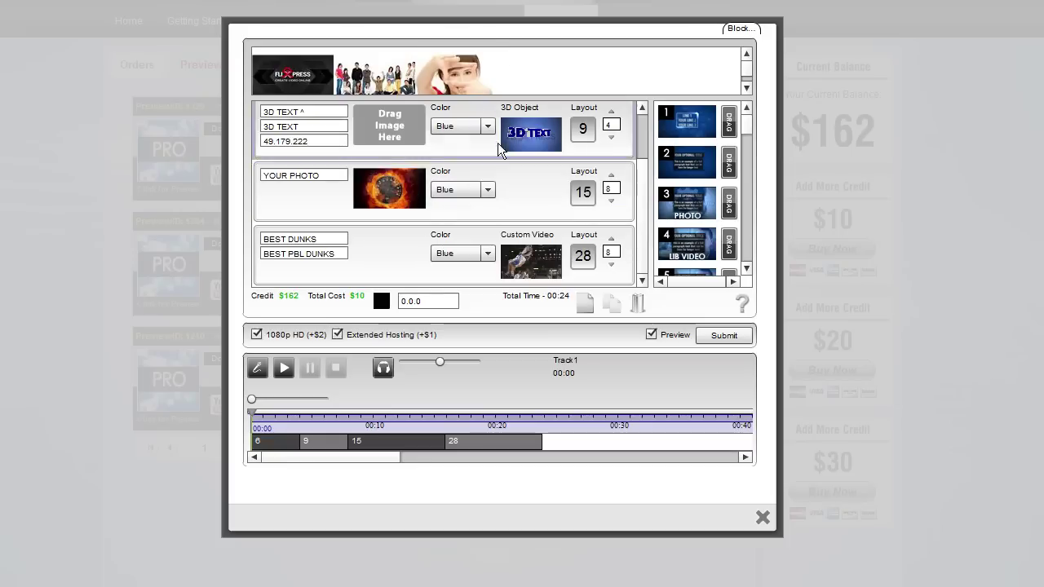
{"action": "left_click", "coordinate": [763, 517]}
{"action": "left_click", "coordinate": [168, 150]}
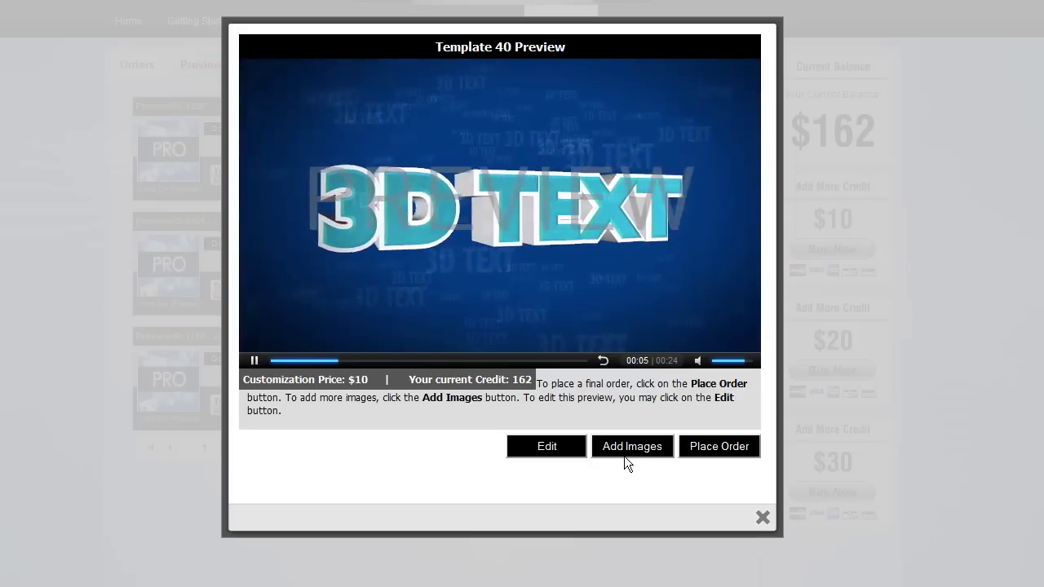
Step: Upload fp.jpg as an added image and accept its Crop to Fit step
{"action": "left_click", "coordinate": [624, 449]}
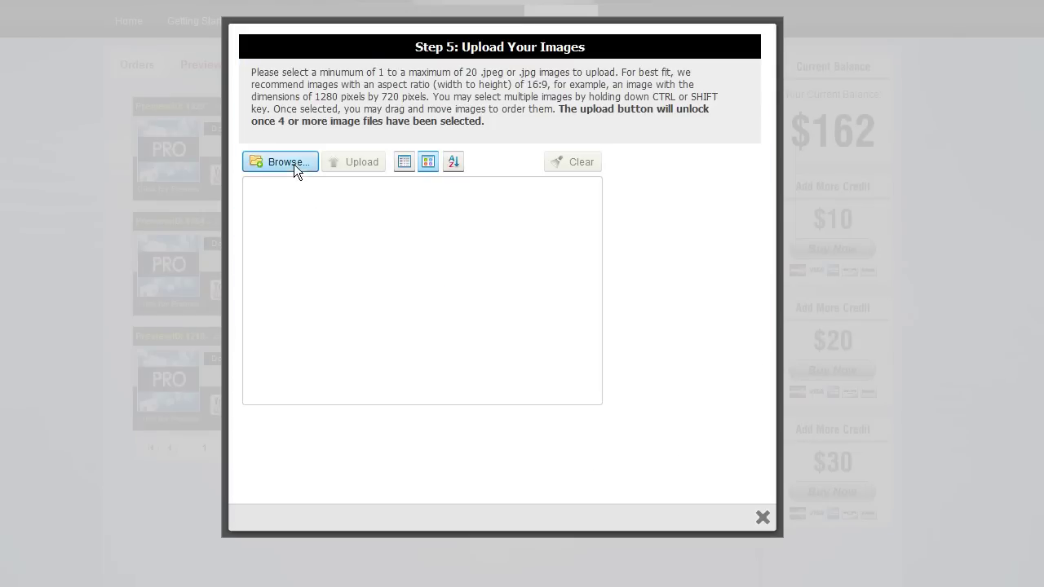
{"action": "left_click", "coordinate": [293, 164]}
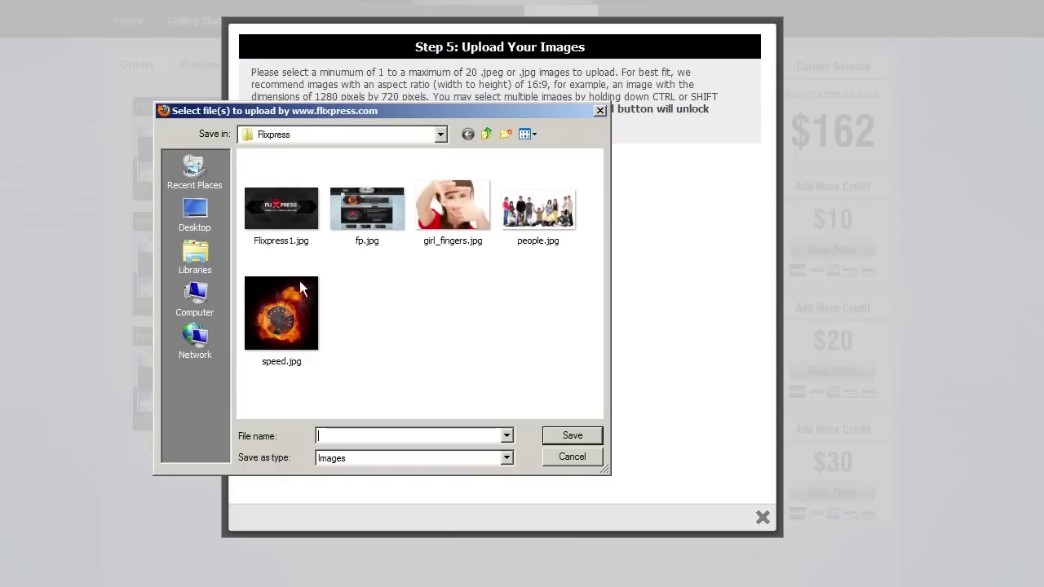
{"action": "double_click", "coordinate": [342, 208]}
{"action": "left_click", "coordinate": [364, 163]}
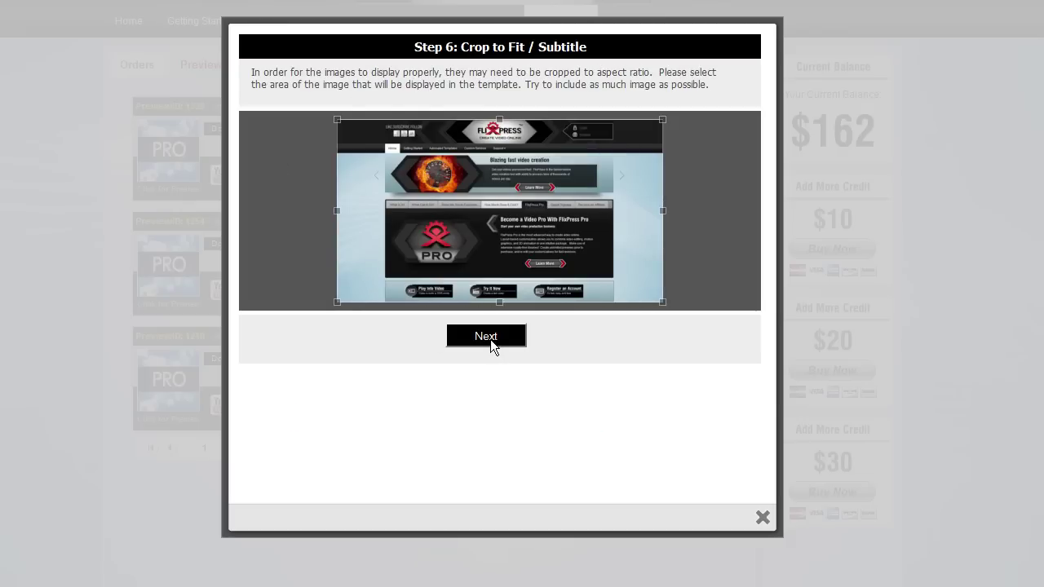
{"action": "left_click", "coordinate": [490, 339]}
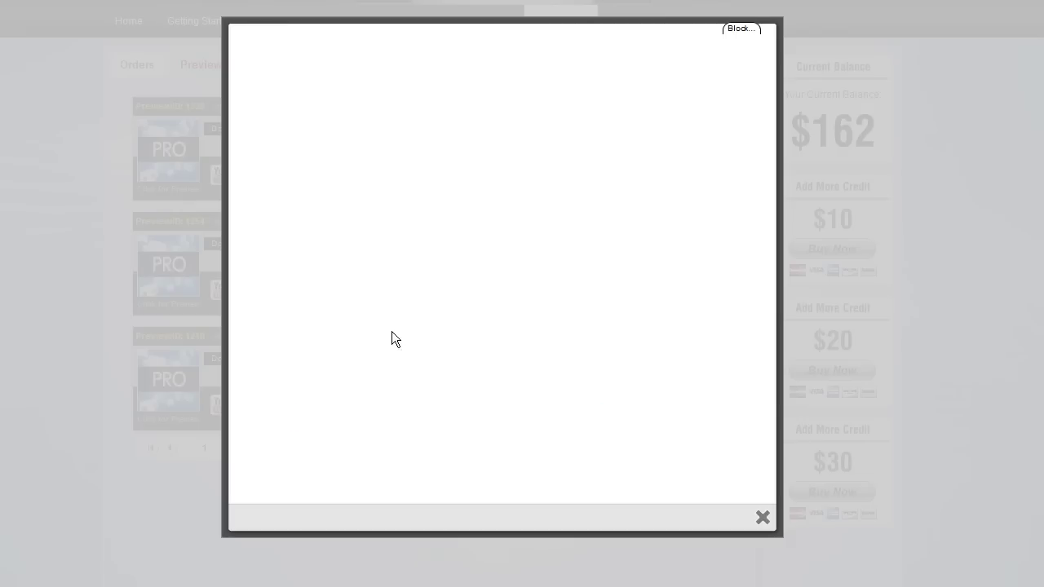
Step: Confirm the site screenshot is in the image strip, then play the newest Template 40 preview
{"action": "left_click", "coordinate": [541, 90]}
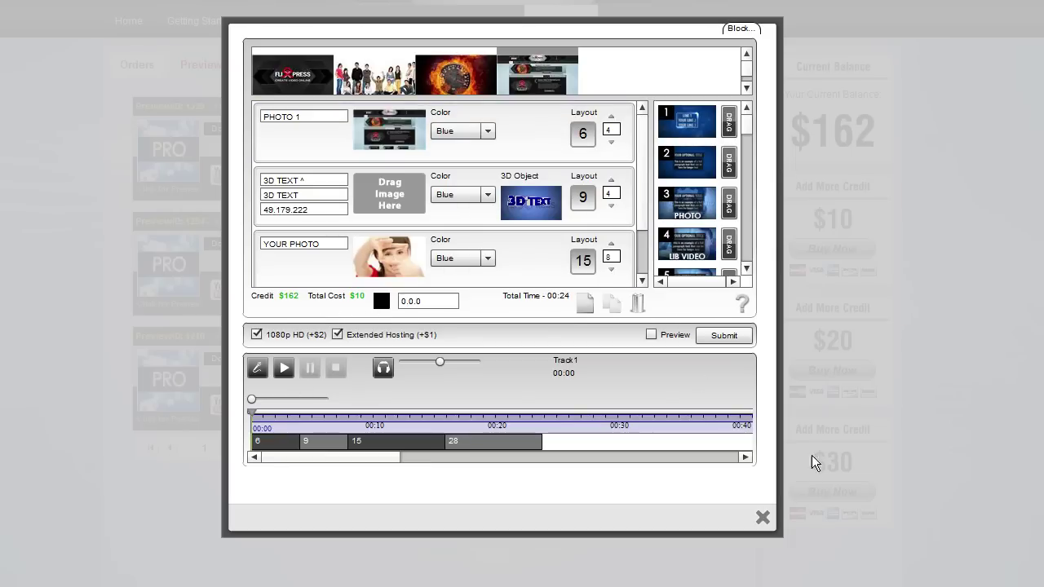
{"action": "left_click", "coordinate": [763, 517]}
{"action": "left_click", "coordinate": [180, 167]}
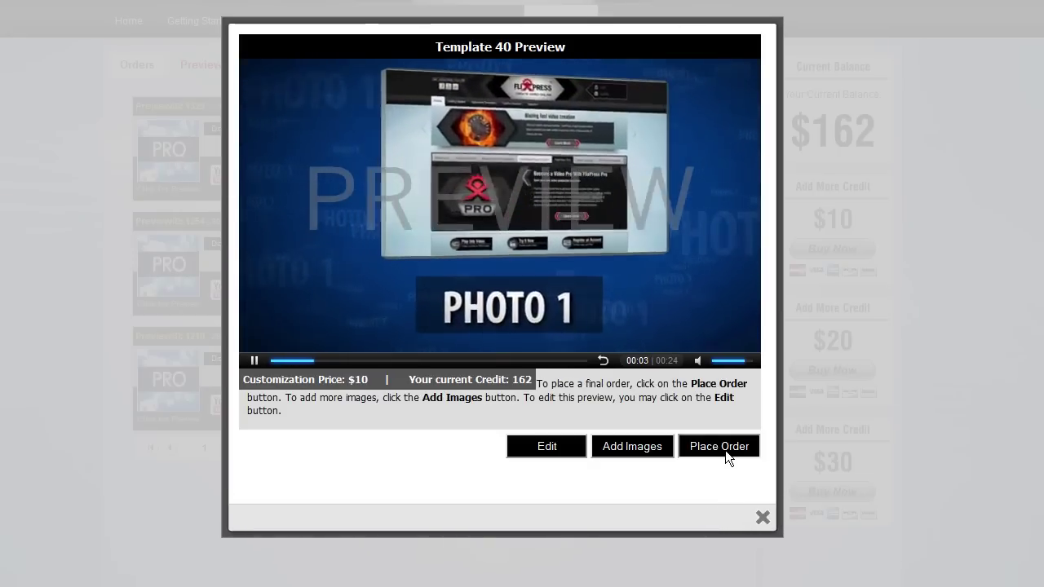
Step: Start placing the order but cancel it, then close the Template 40 preview
{"action": "left_click", "coordinate": [725, 451]}
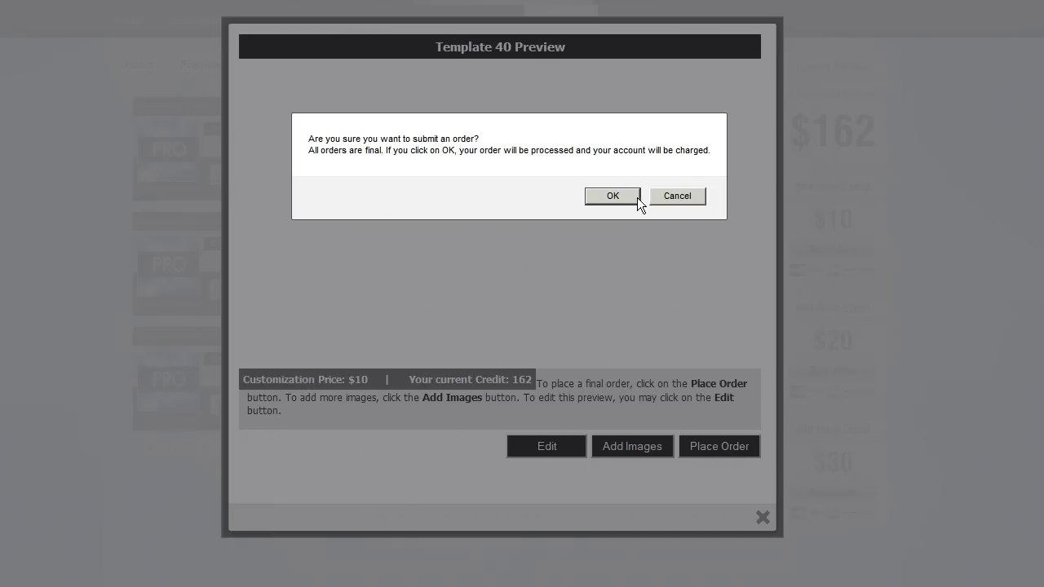
{"action": "left_click", "coordinate": [676, 197]}
{"action": "left_click", "coordinate": [676, 197]}
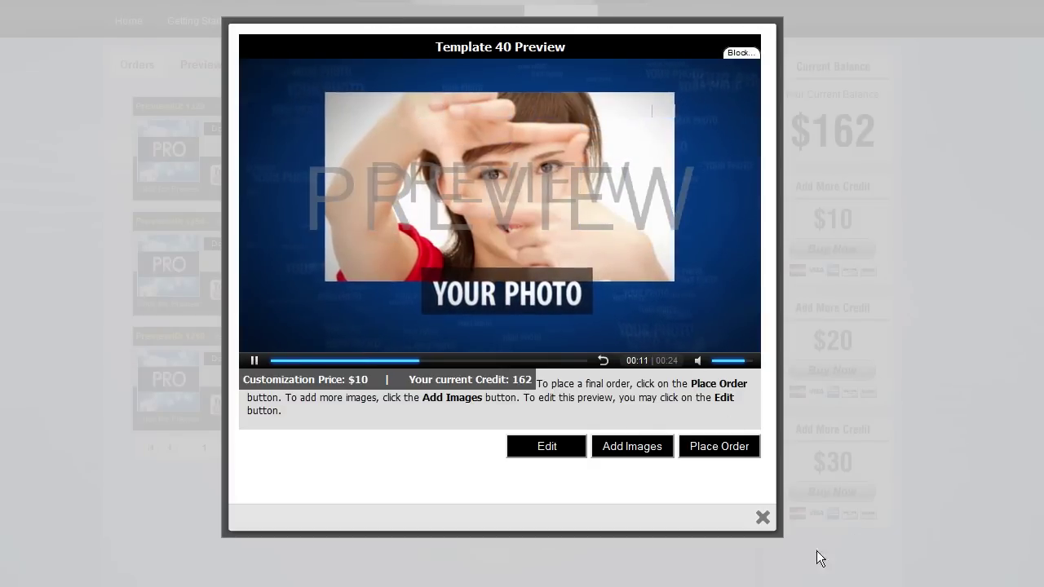
{"action": "left_click", "coordinate": [763, 518]}
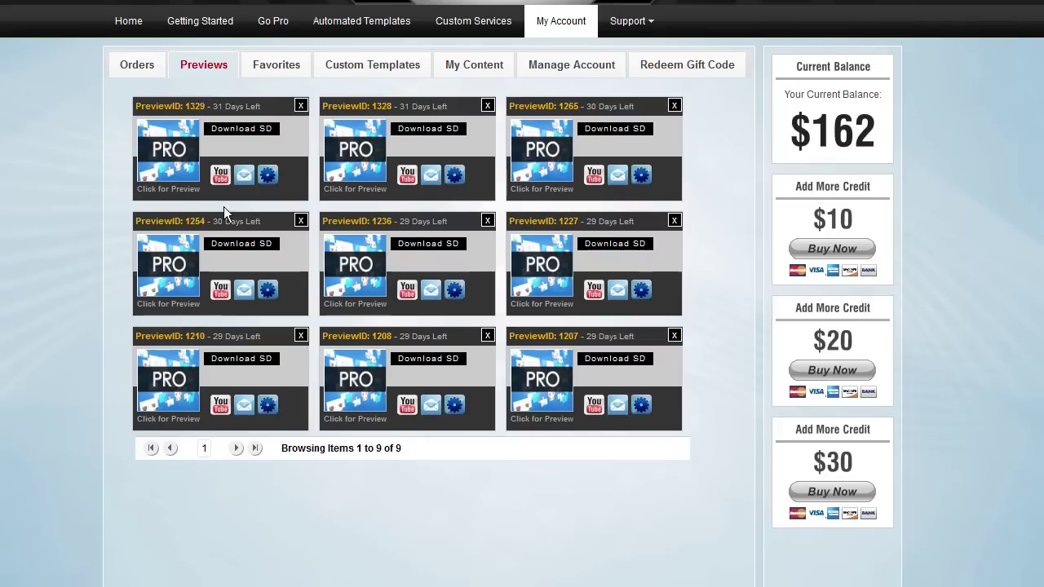
Step: Open a saved preview and pause its video
{"action": "left_click", "coordinate": [150, 142]}
{"action": "left_click", "coordinate": [256, 360]}
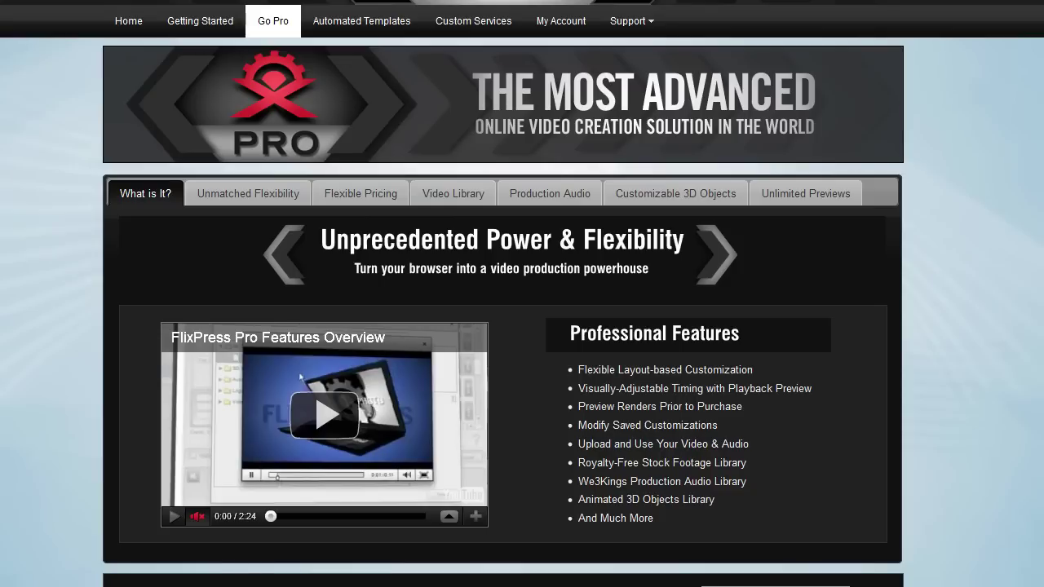
Step: Scroll down the Go Pro page to the one-time $50 Buy Now banner
{"action": "scroll", "coordinate": [522, 293], "scroll_direction": "down", "scroll_amount": 5}
{"action": "scroll", "coordinate": [522, 294], "scroll_direction": "down", "scroll_amount": 3}
{"action": "scroll", "coordinate": [812, 315], "scroll_direction": "down", "scroll_amount": 1}
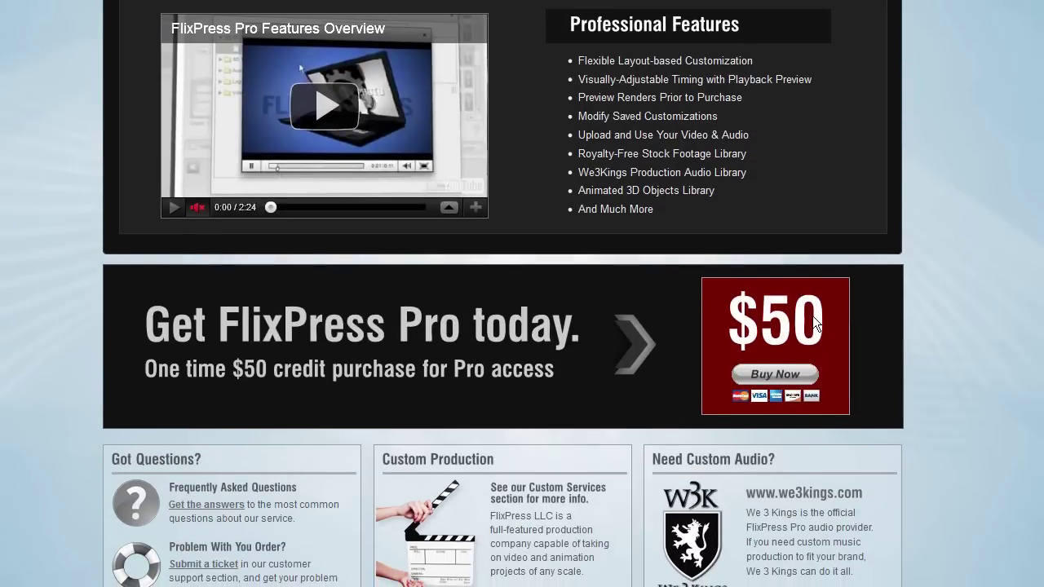